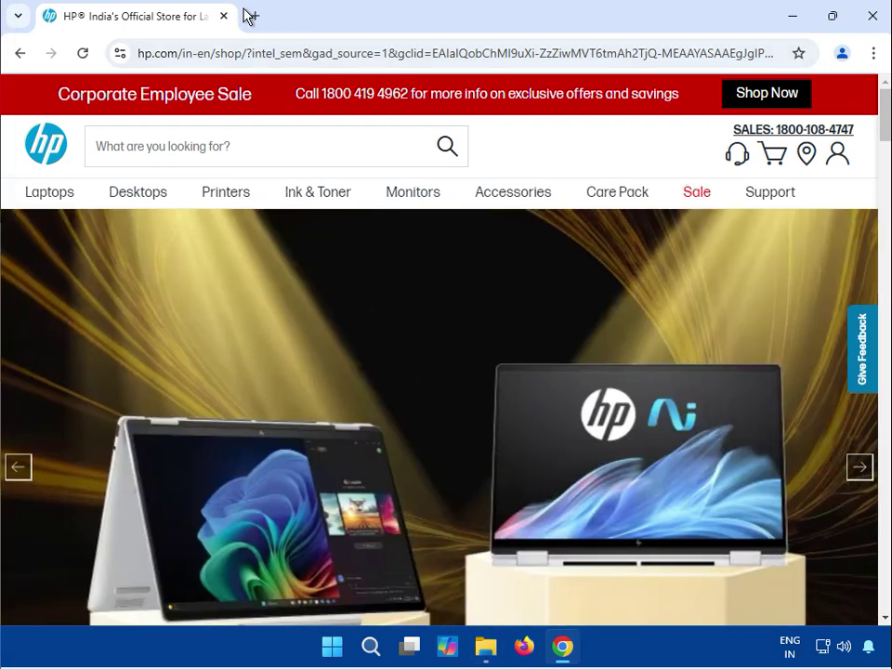
Open a new blank browser tab beside the HP Store page
key(ctrl+t)
click(220, 17)
mouse_move(137, 191)
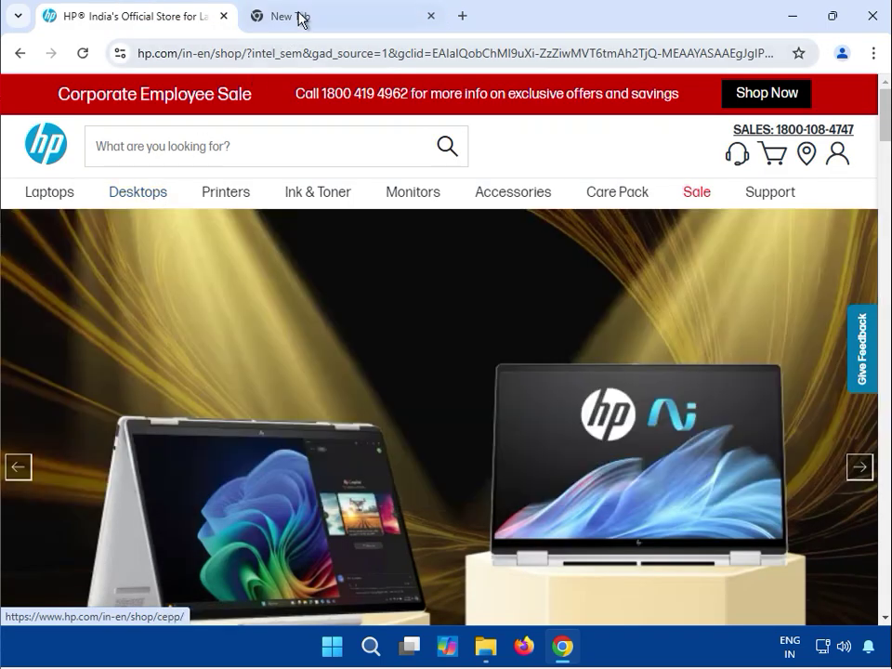
Close the HP Store tab and open HP's official site from the Google results
click(255, 16)
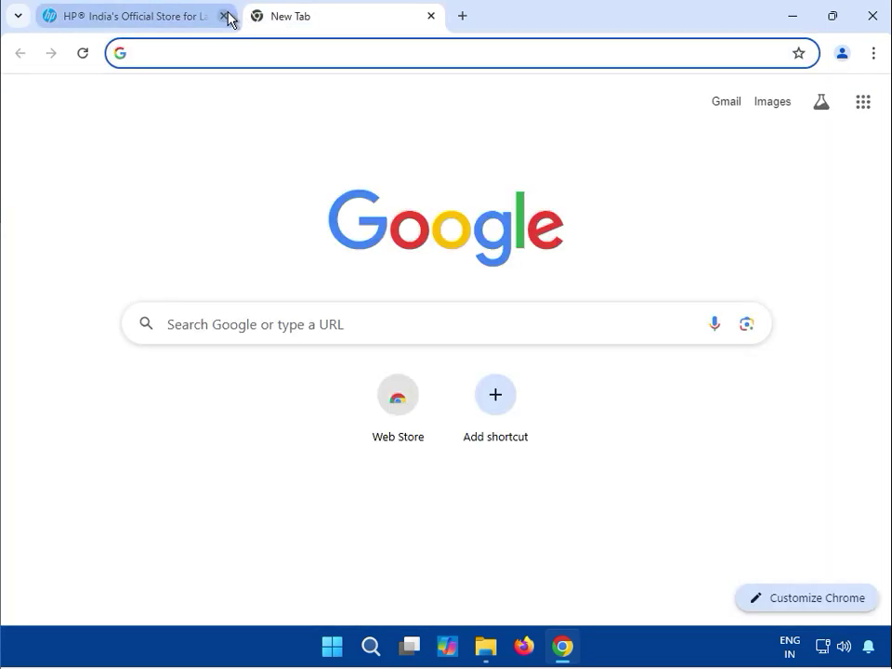
click(223, 16)
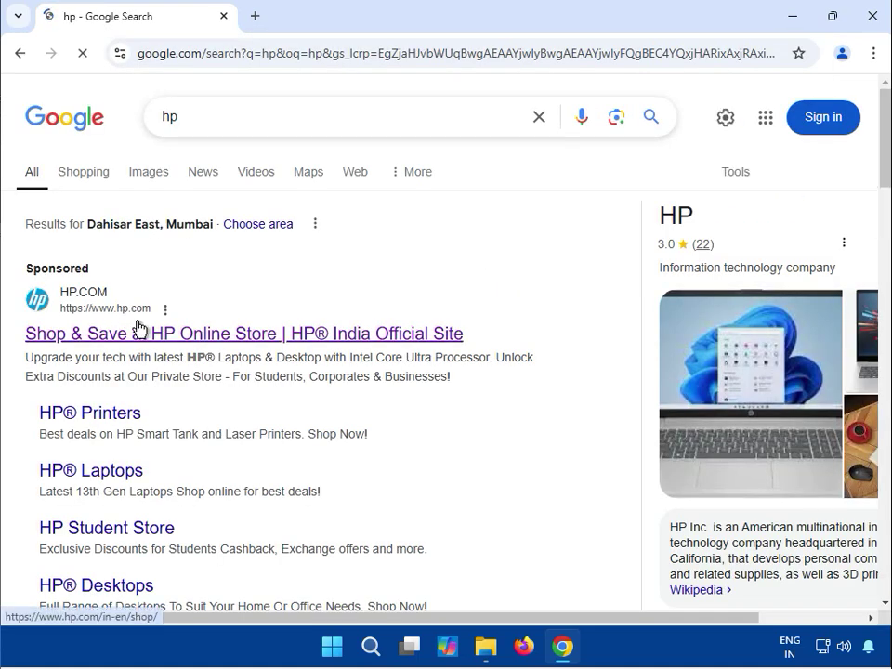
click(154, 340)
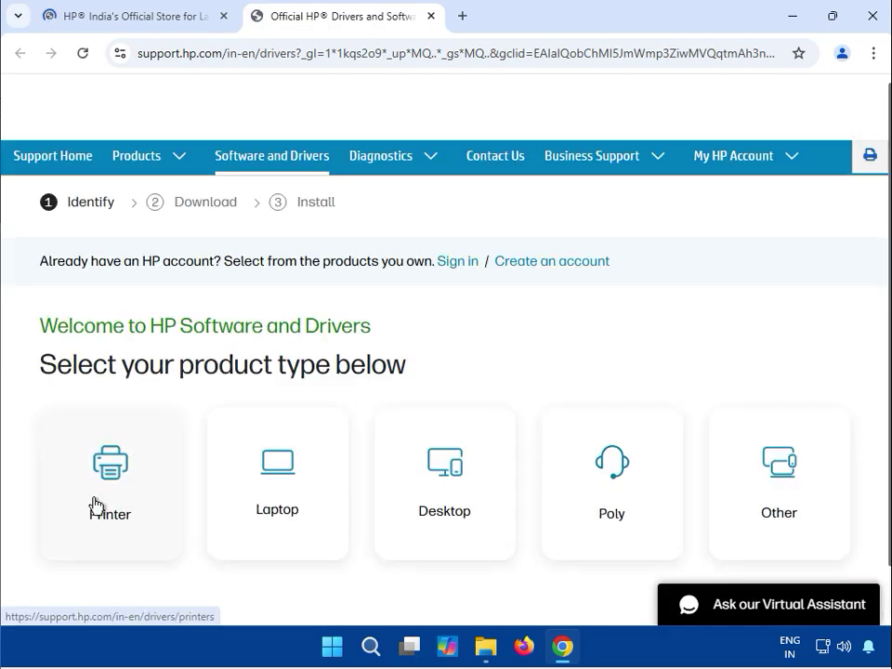
Choose Printer and select 'HP Smart Tank 589 All-in-One Printer' from the product search suggestions
click(100, 507)
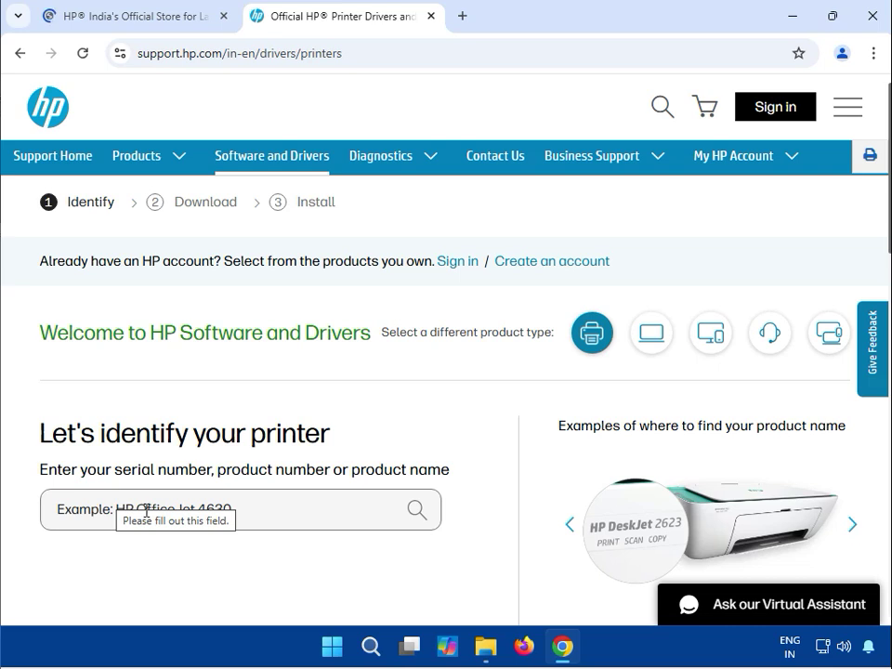
click(146, 510)
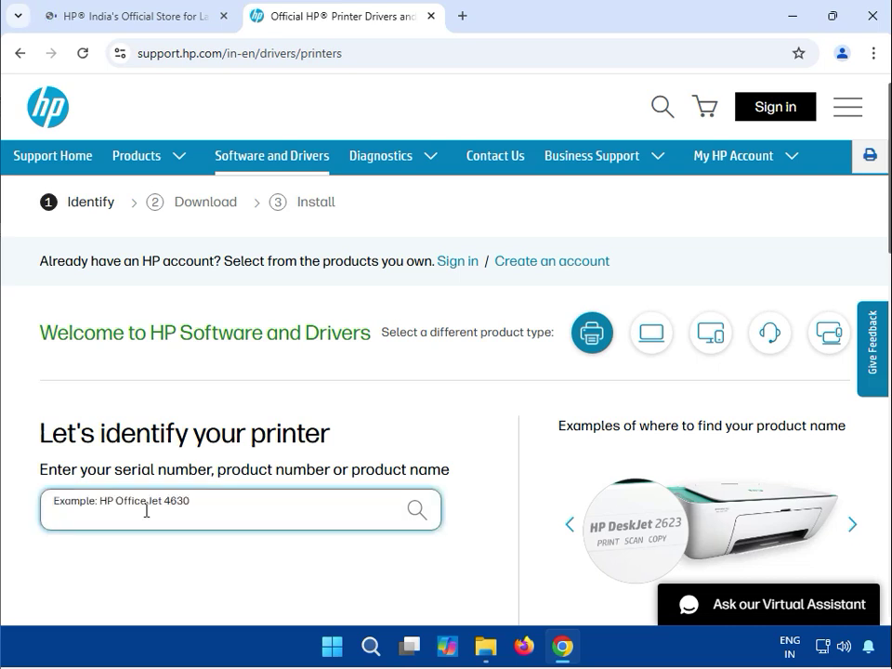
text(589)
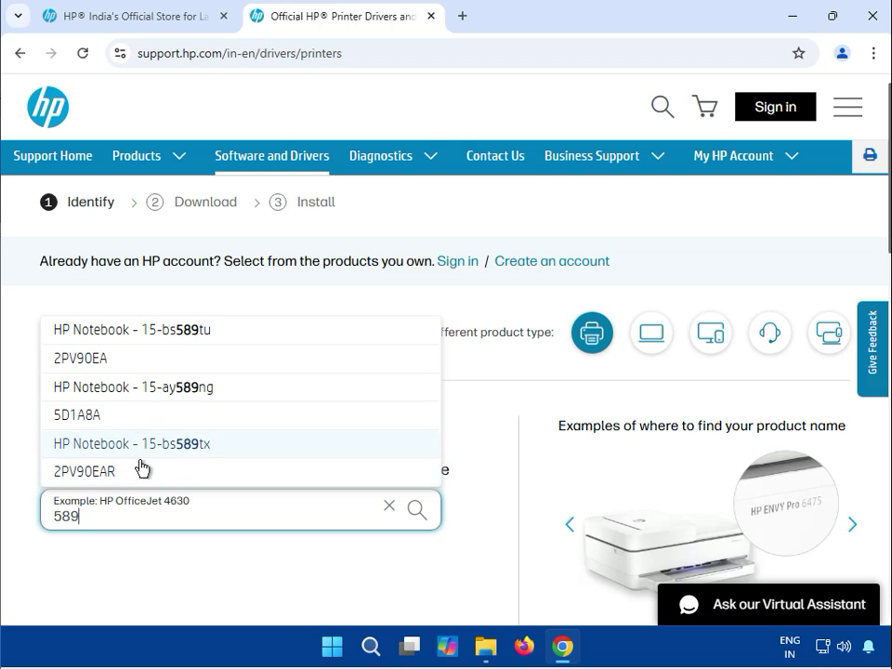
drag(104, 518, 44, 522)
text(h)
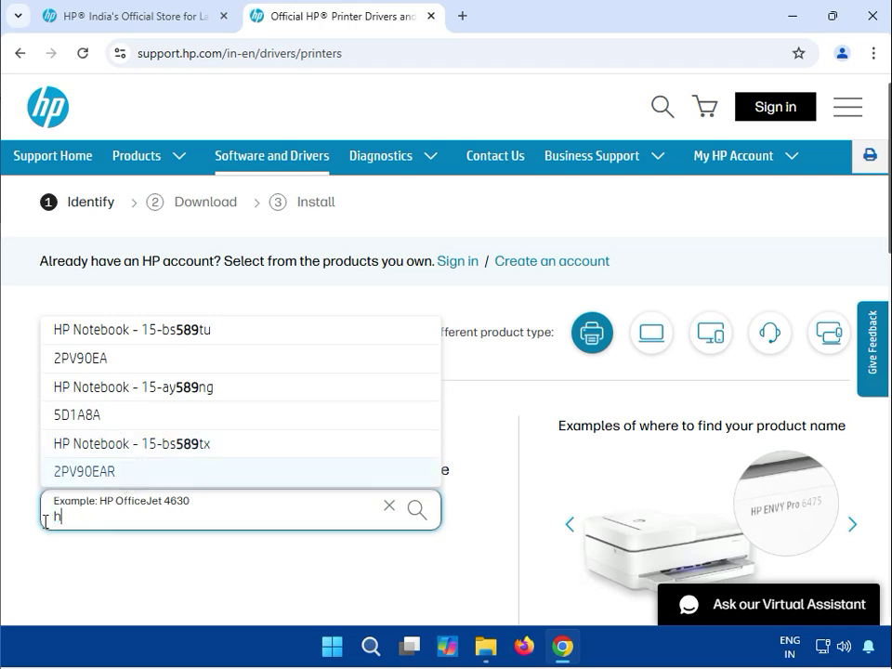
text(p smart tank)
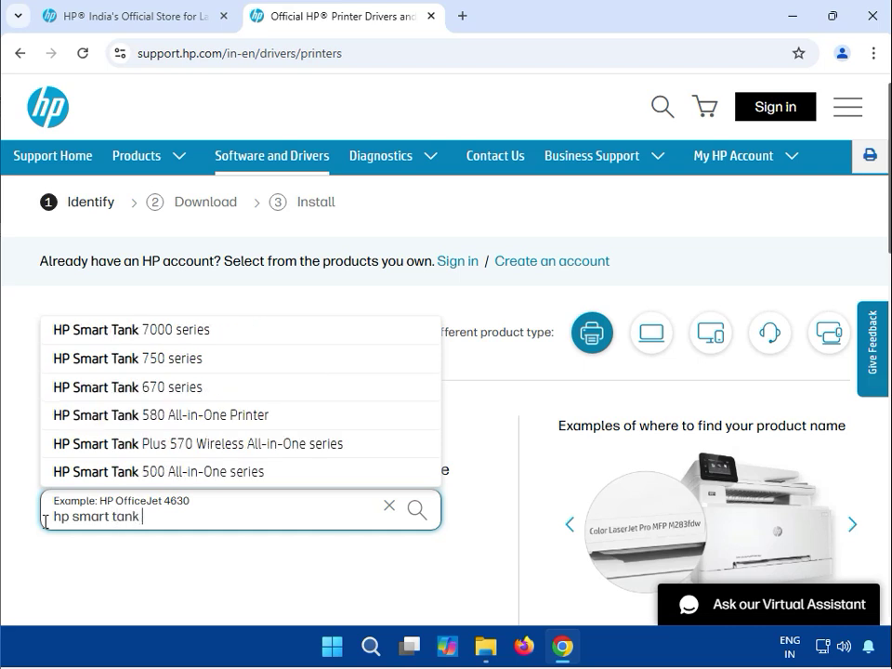
text( 598)
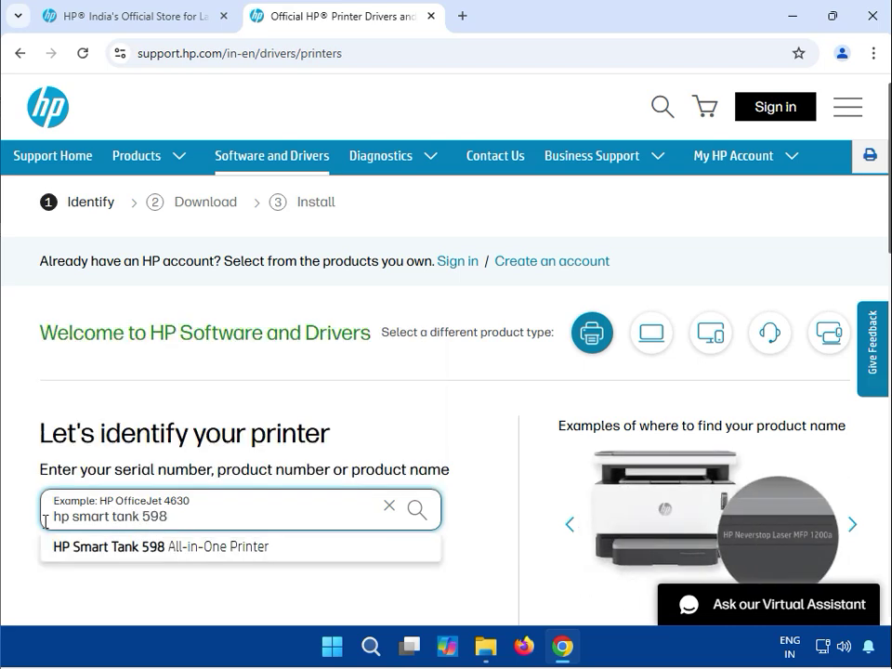
text(8)
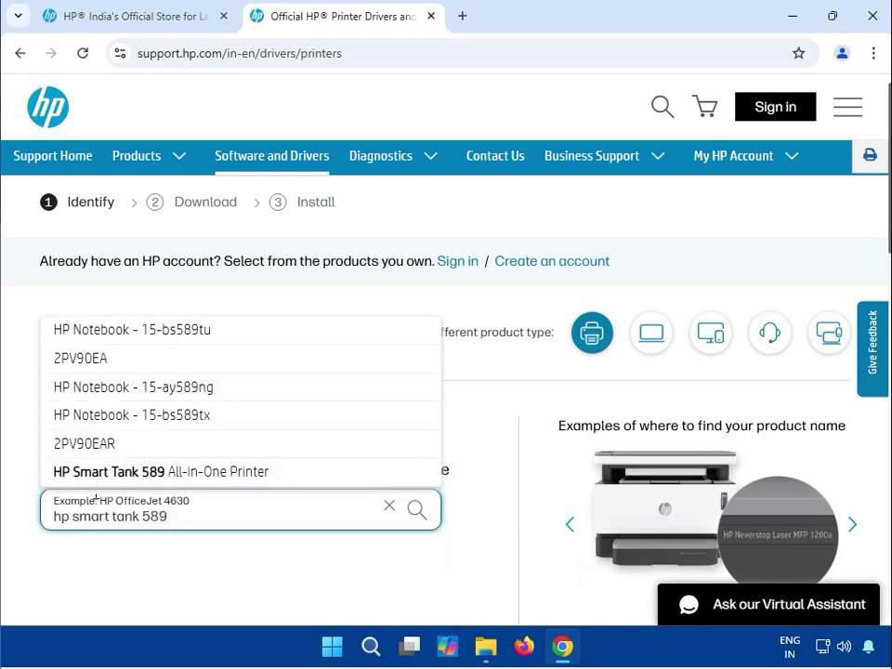
click(230, 474)
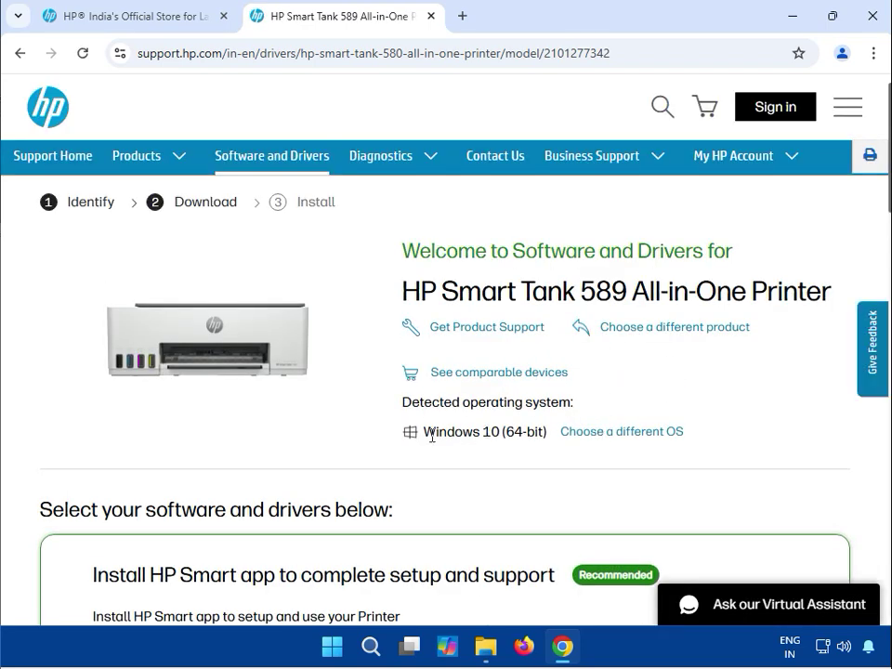
Highlight the detected Windows 10 (64-bit) operating system on the Smart Tank 589 driver page
drag(425, 433, 531, 432)
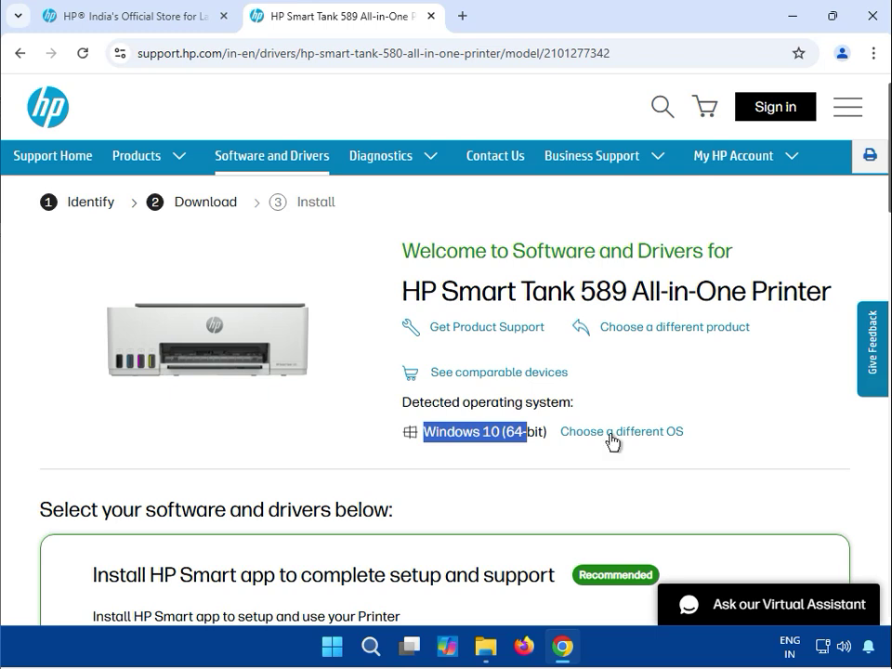
Change the driver listing's operating system to Windows, version Windows 11, and update
click(610, 434)
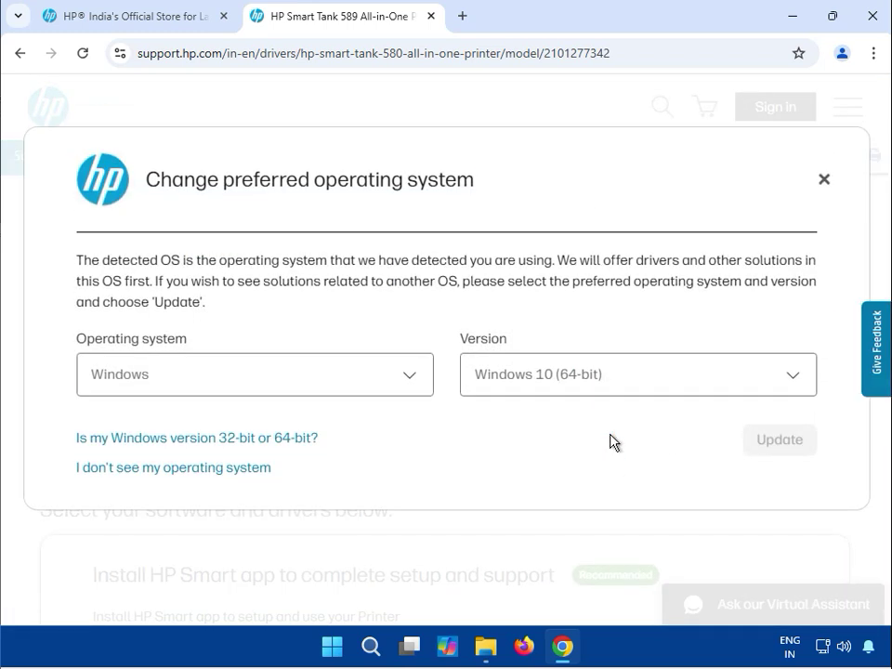
click(413, 377)
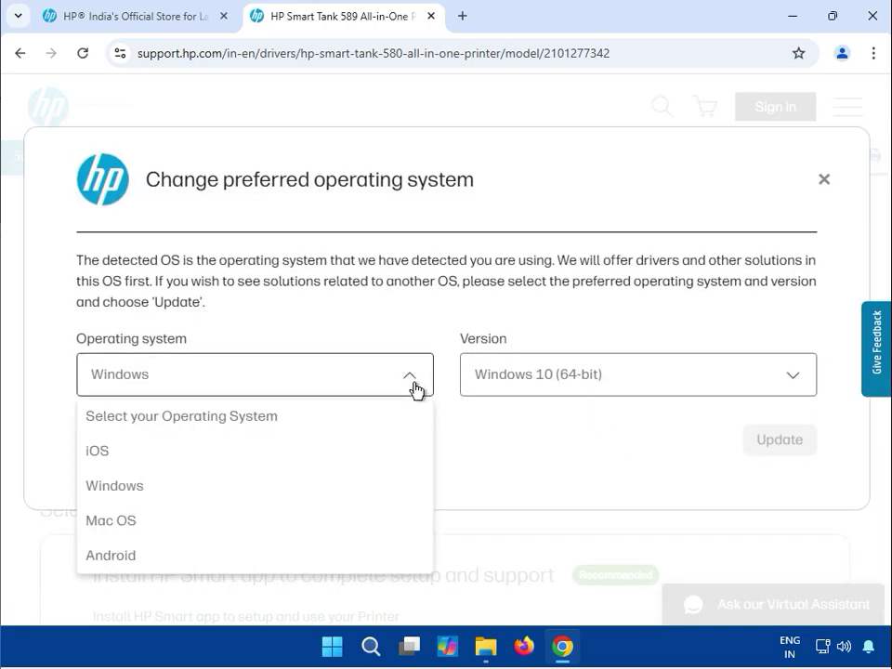
click(272, 494)
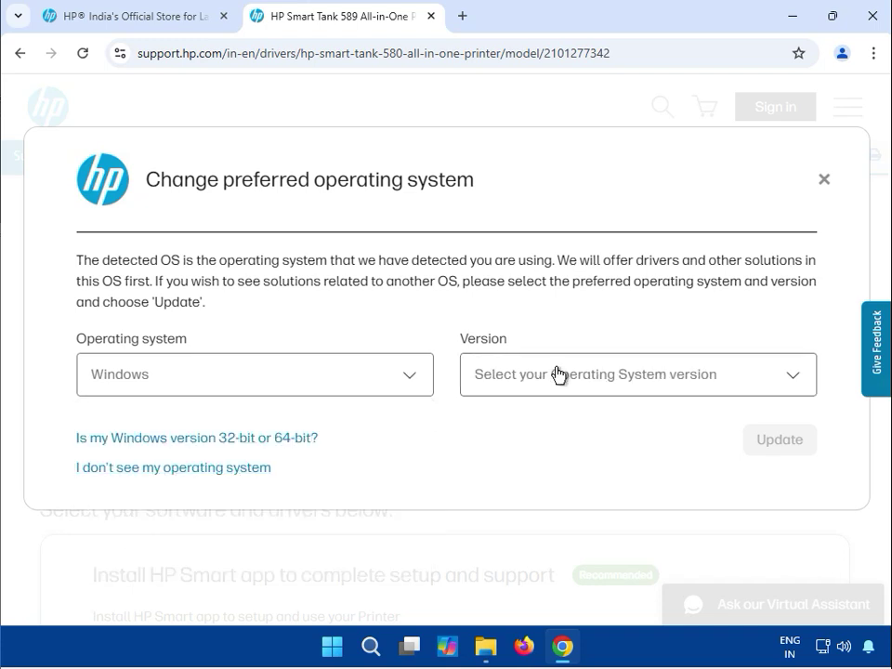
click(557, 375)
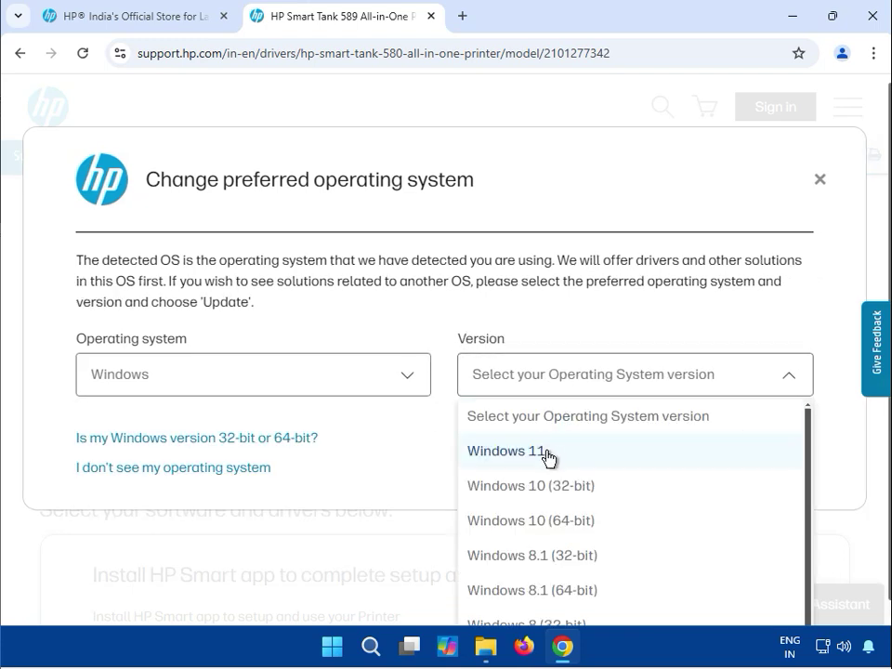
scroll(567, 472, down, 2)
scroll(568, 472, down, 1)
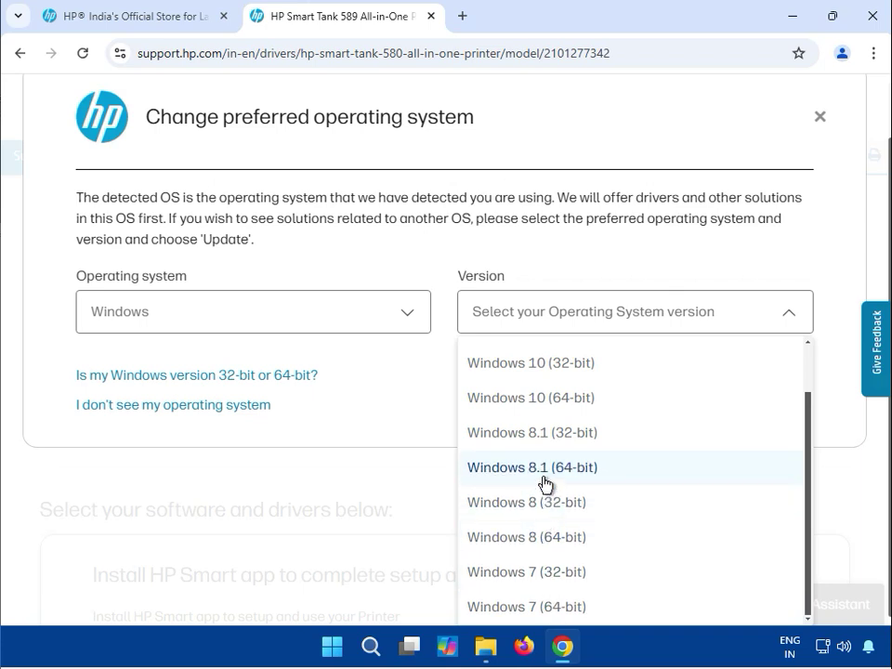
scroll(538, 396, up, 2)
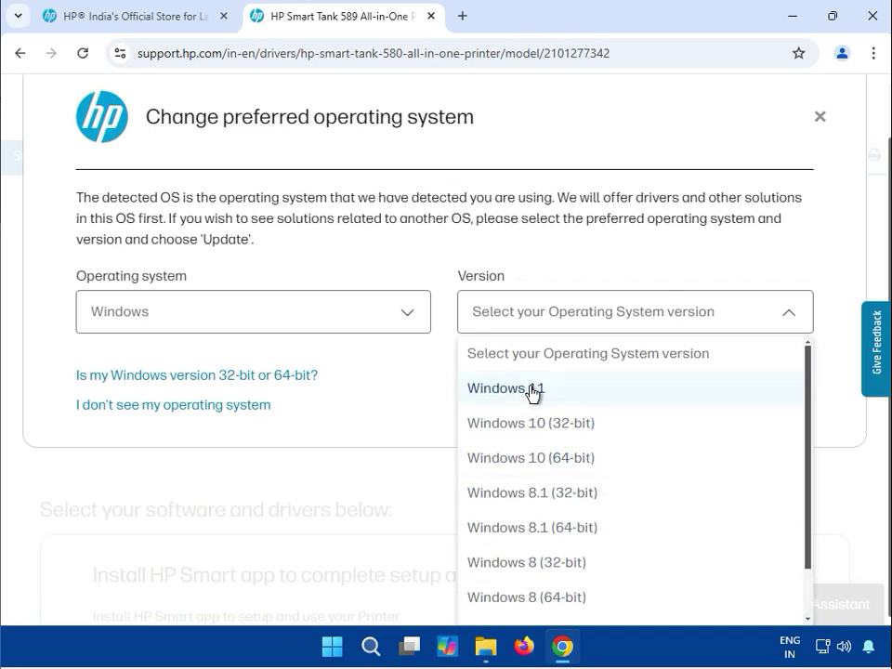
click(533, 390)
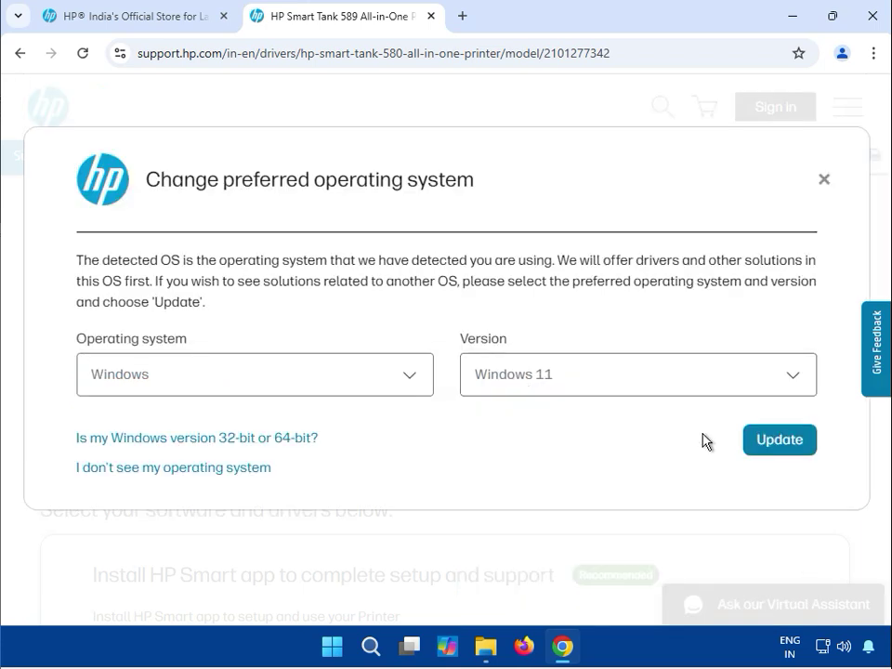
click(758, 442)
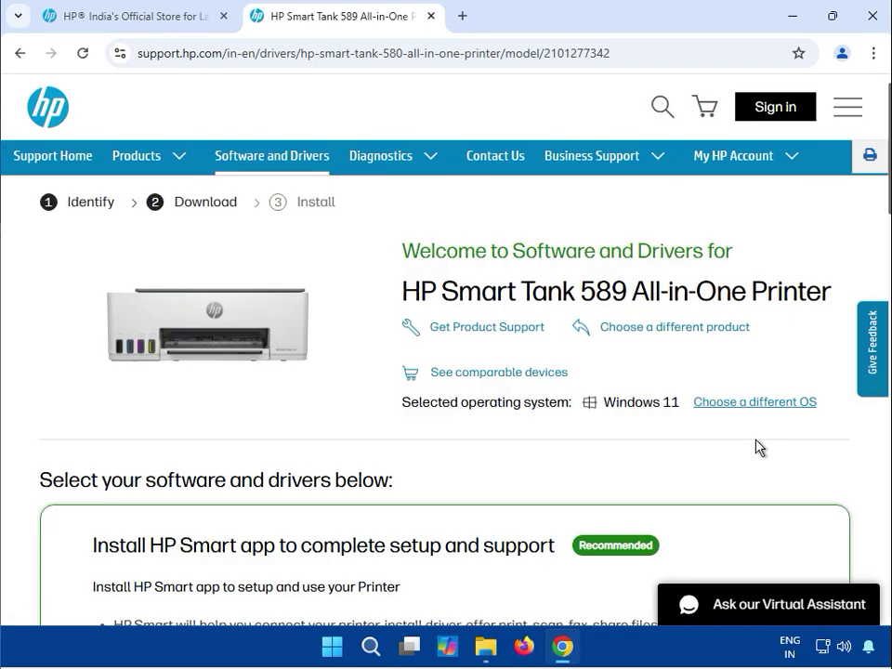
Collapse Installation Software and Driver and inspect the Printer Firmware update's title
scroll(422, 396, down, 3)
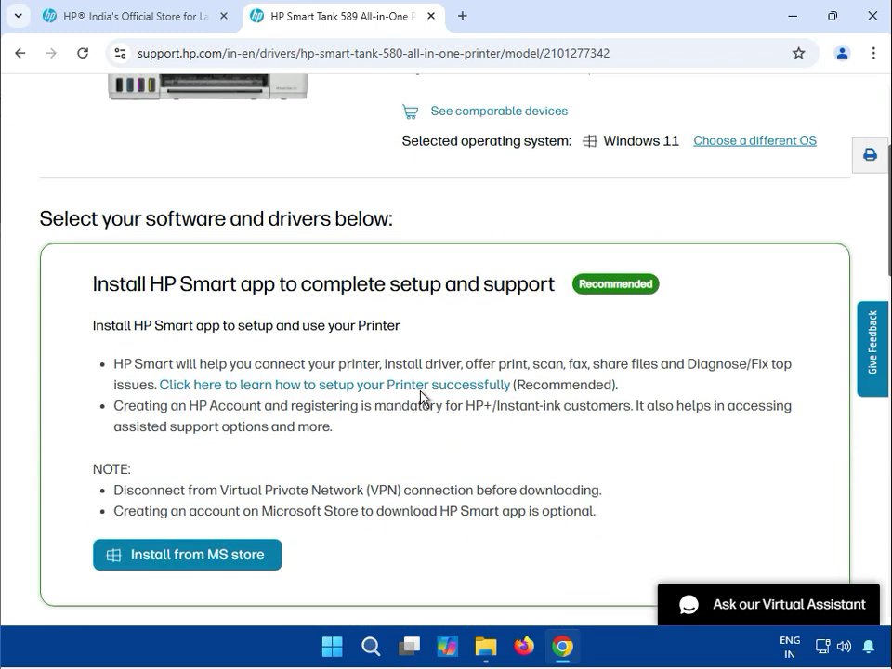
scroll(400, 409, down, 3)
scroll(371, 428, down, 3)
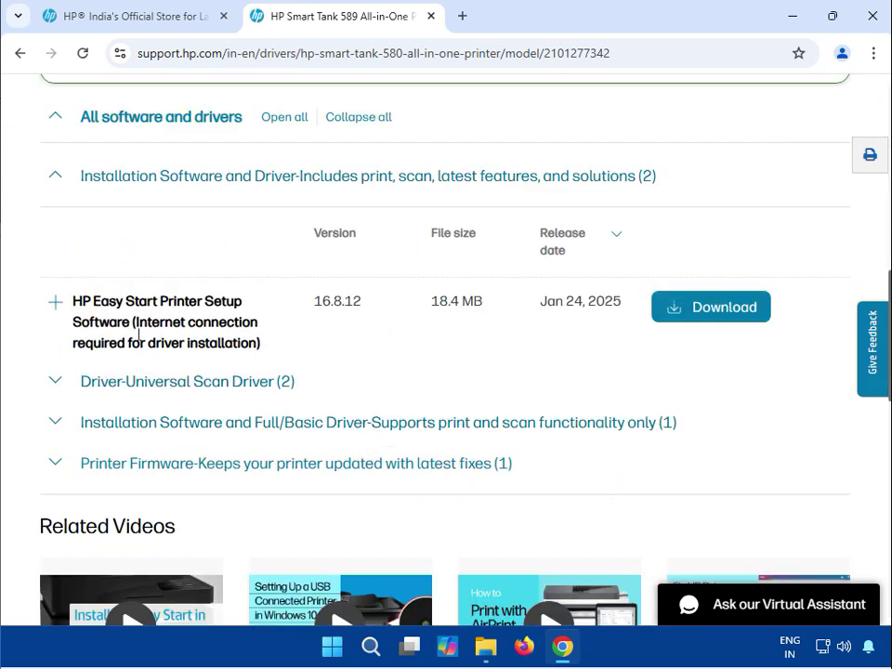
click(56, 181)
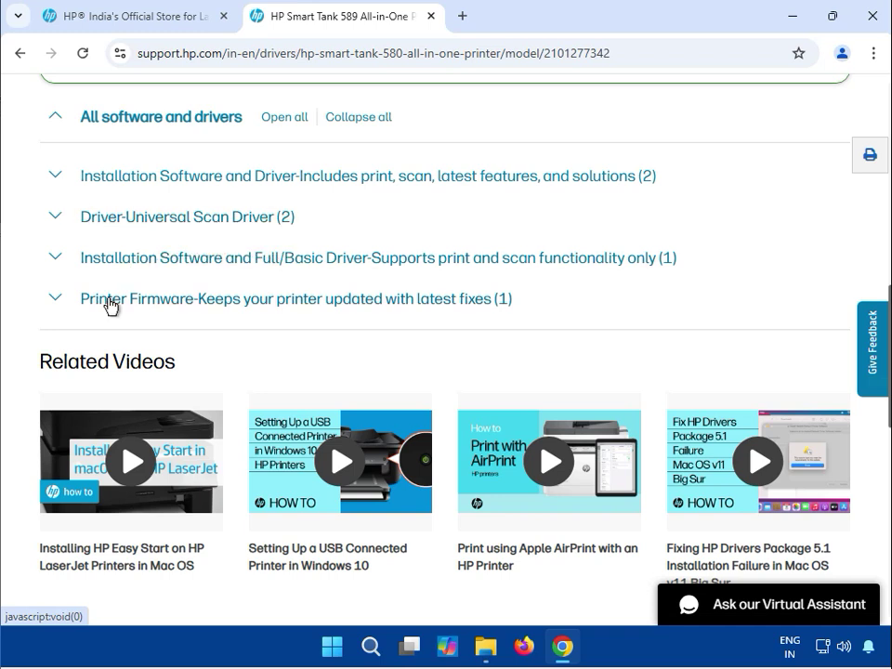
click(57, 307)
scroll(173, 394, down, 1)
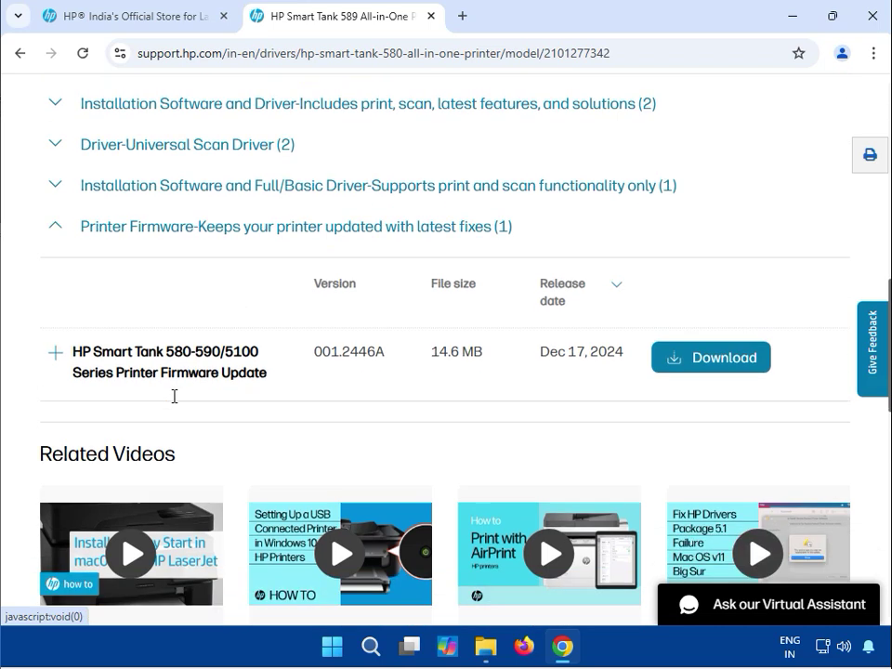
drag(80, 337, 276, 360)
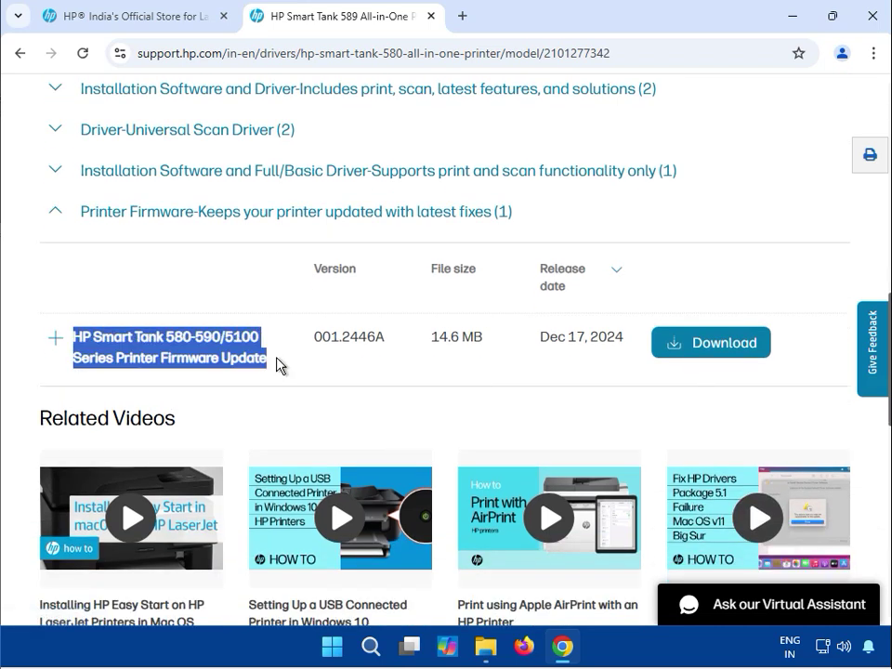
click(54, 212)
Expand Full/Basic Driver installation and highlight its 'internet not required' note
click(55, 172)
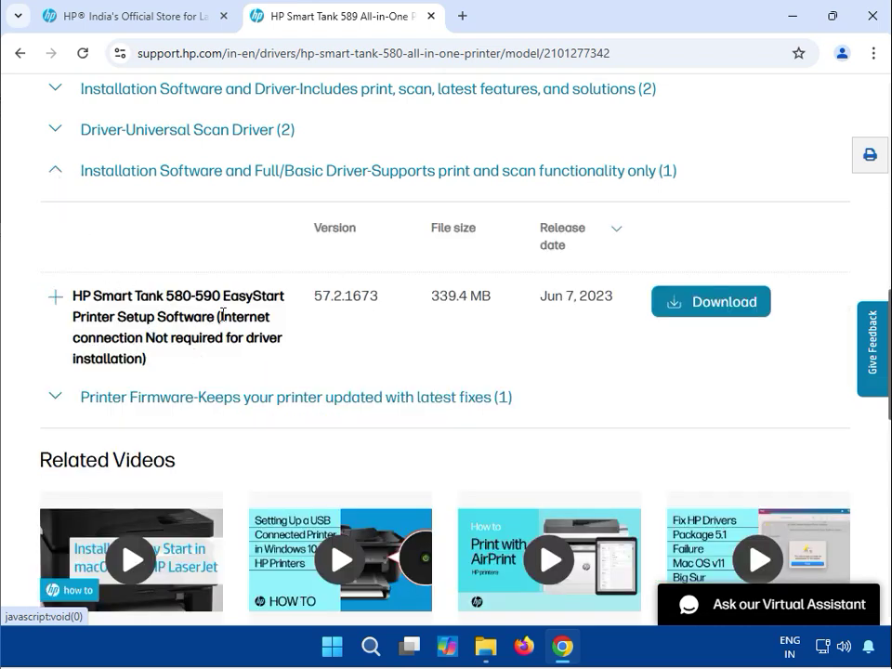
drag(223, 316, 146, 357)
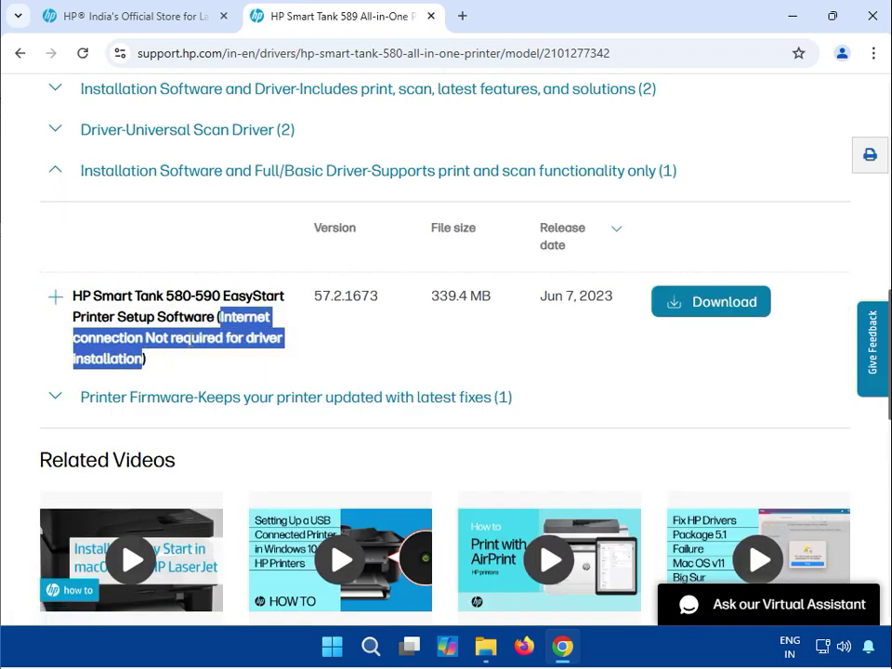
drag(112, 339, 502, 346)
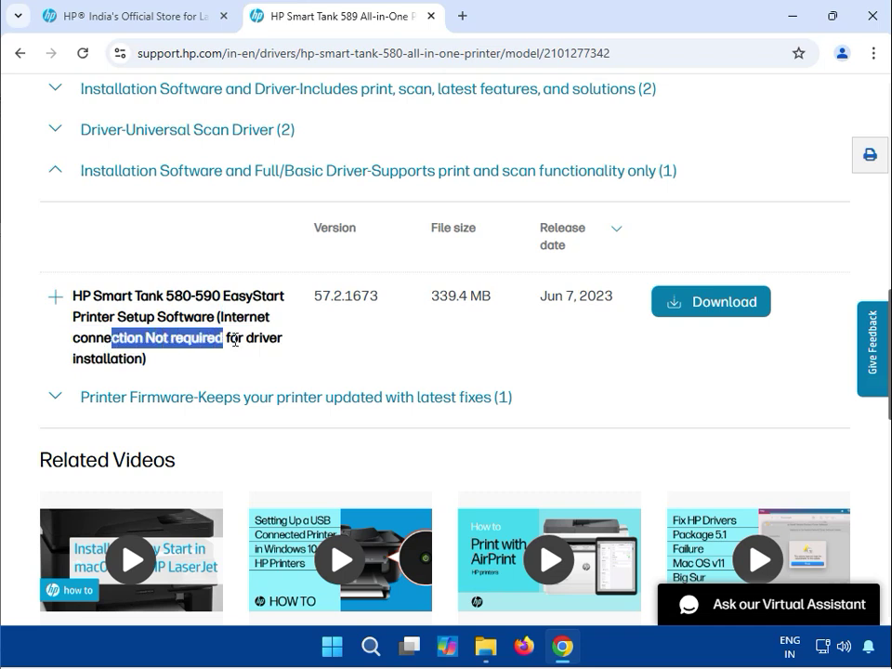
drag(459, 302, 430, 307)
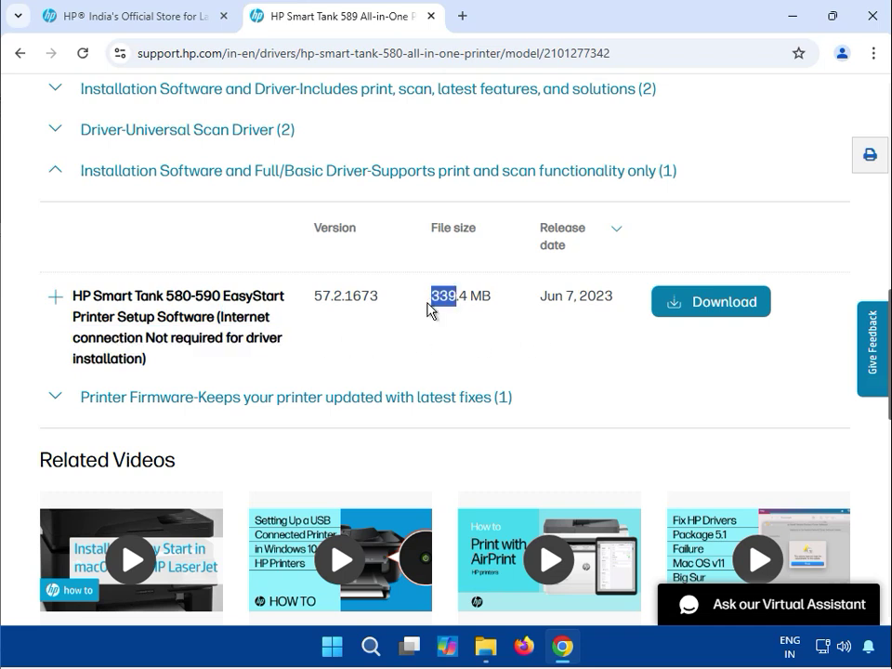
scroll(158, 325, up, 1)
scroll(93, 325, up, 3)
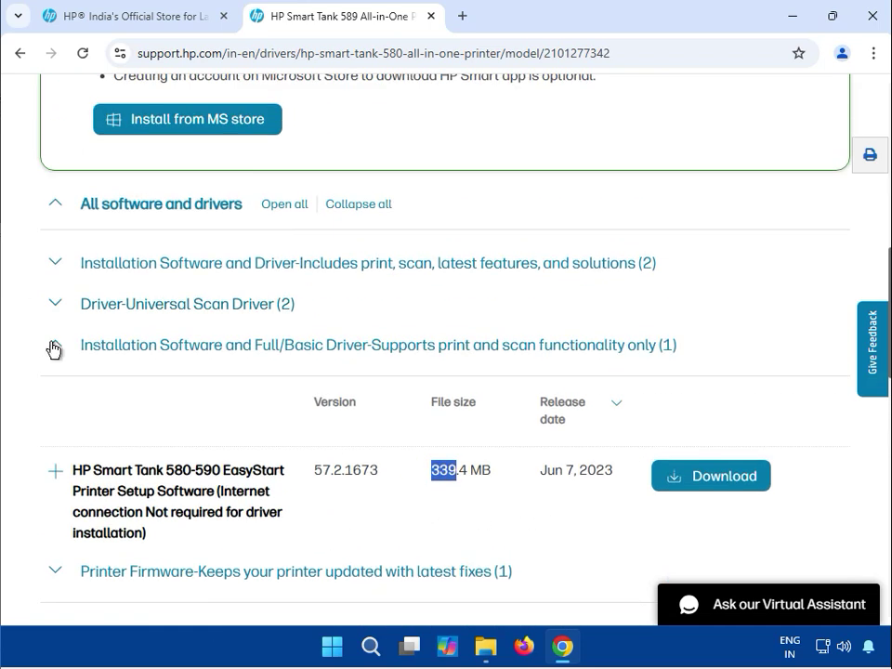
click(54, 344)
Show HP Easy Start's internet-required note and 18.4 MB size, with Full/Basic Driver expanded
click(53, 304)
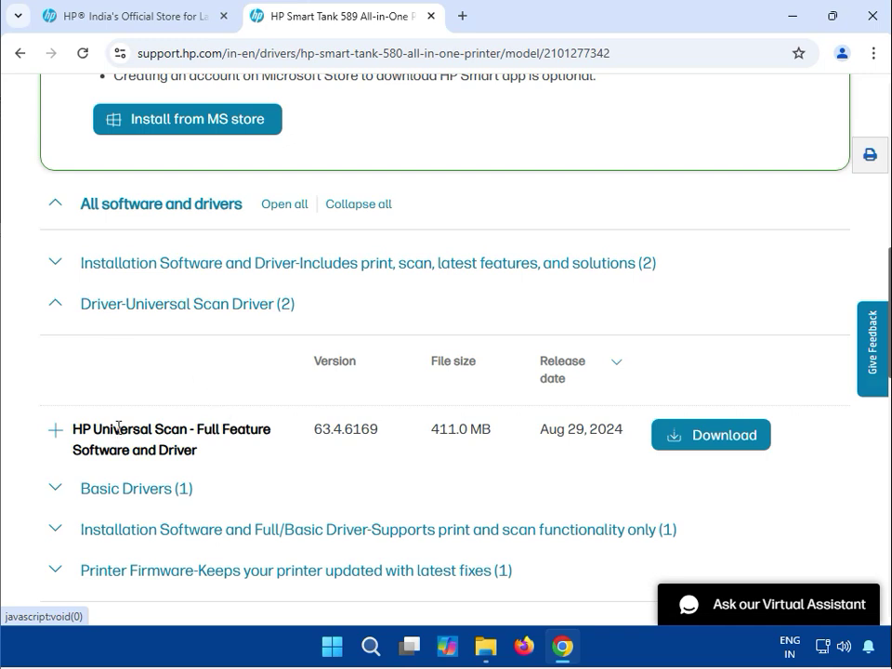
click(56, 264)
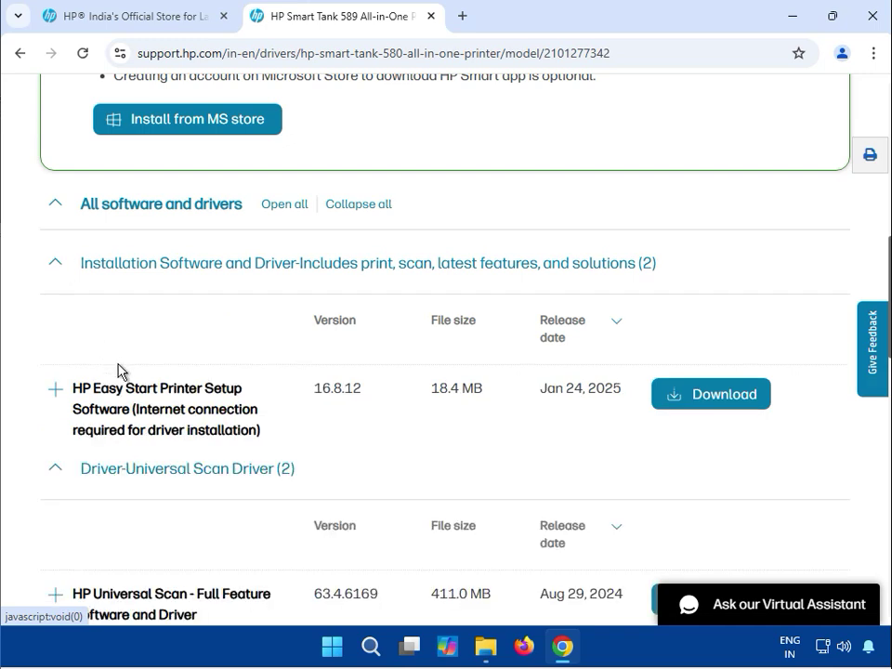
click(56, 468)
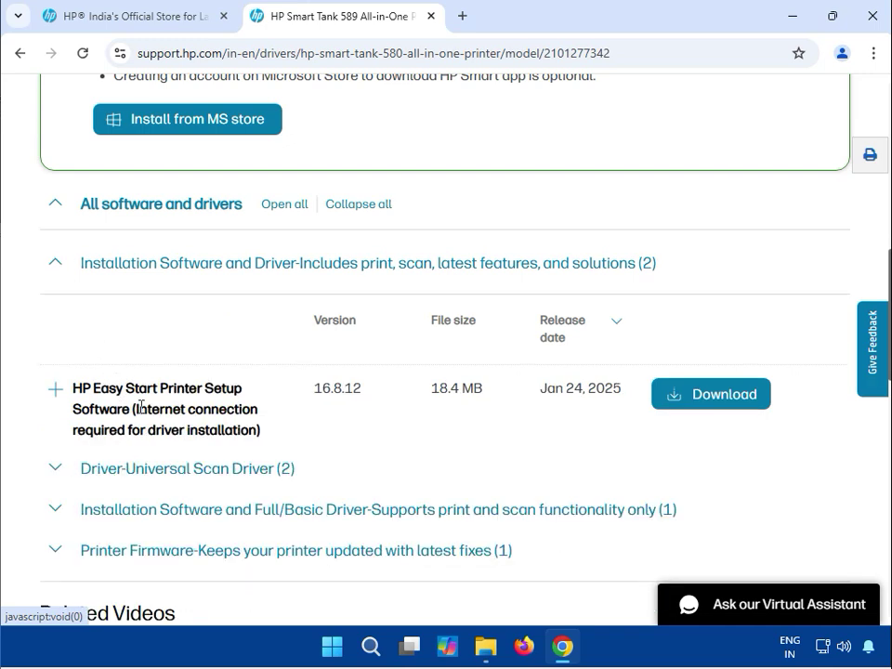
drag(133, 409, 258, 430)
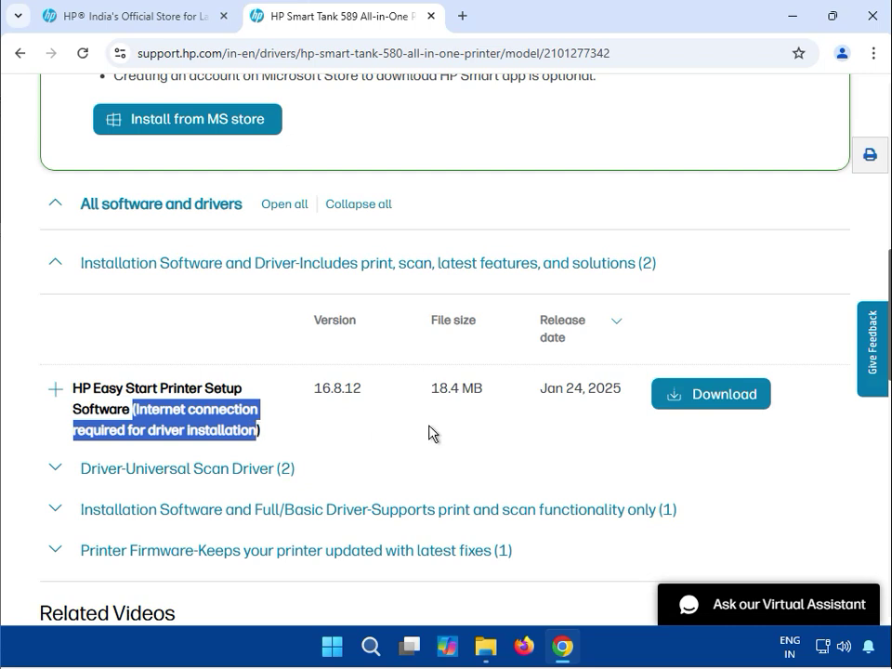
drag(432, 388, 457, 413)
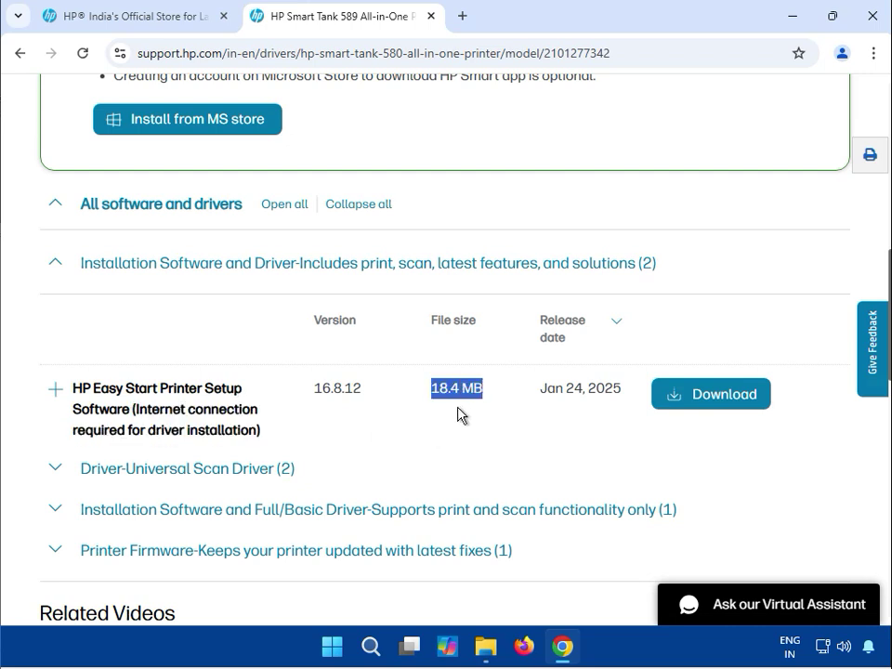
scroll(458, 414, down, 2)
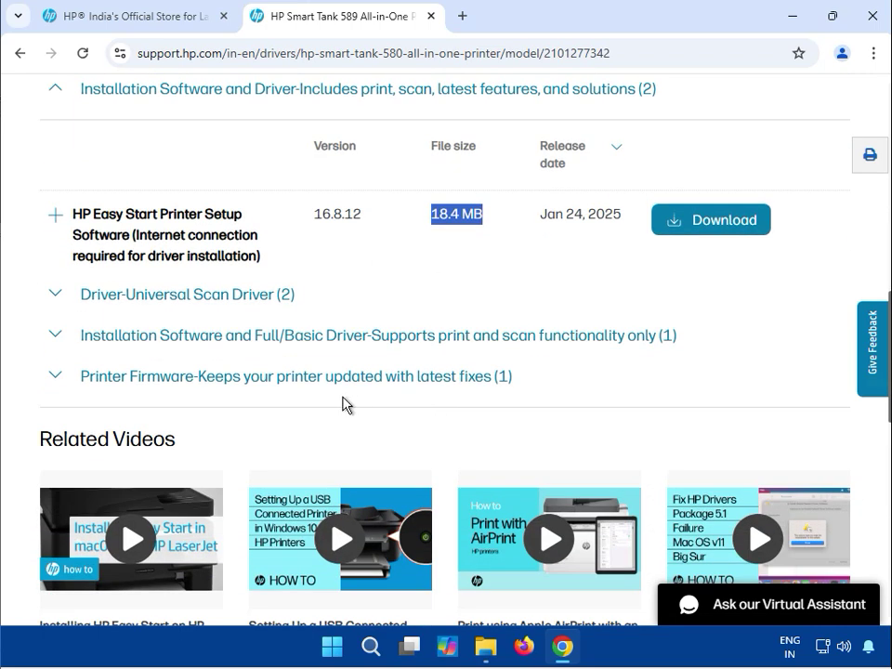
click(56, 376)
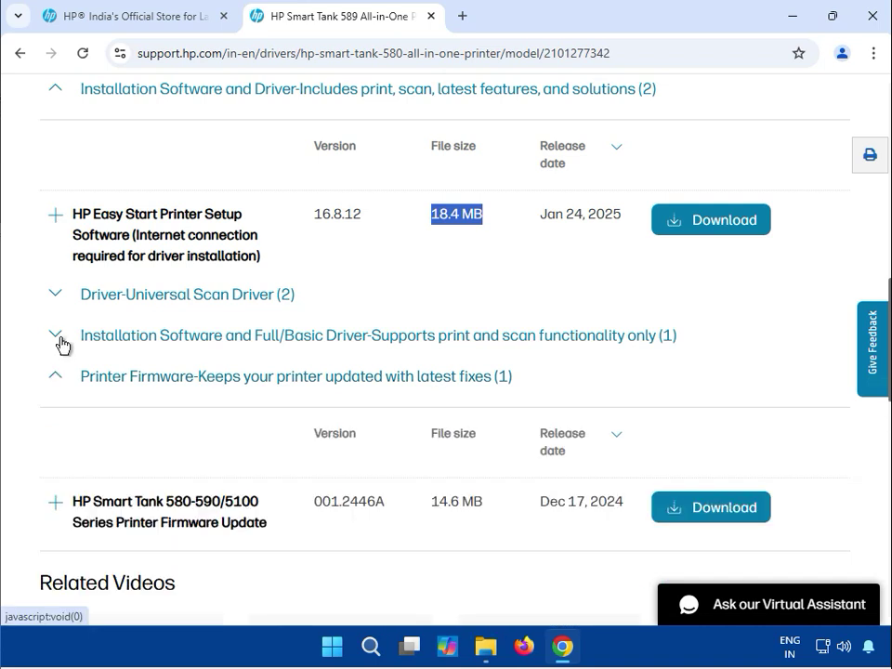
click(57, 339)
click(442, 460)
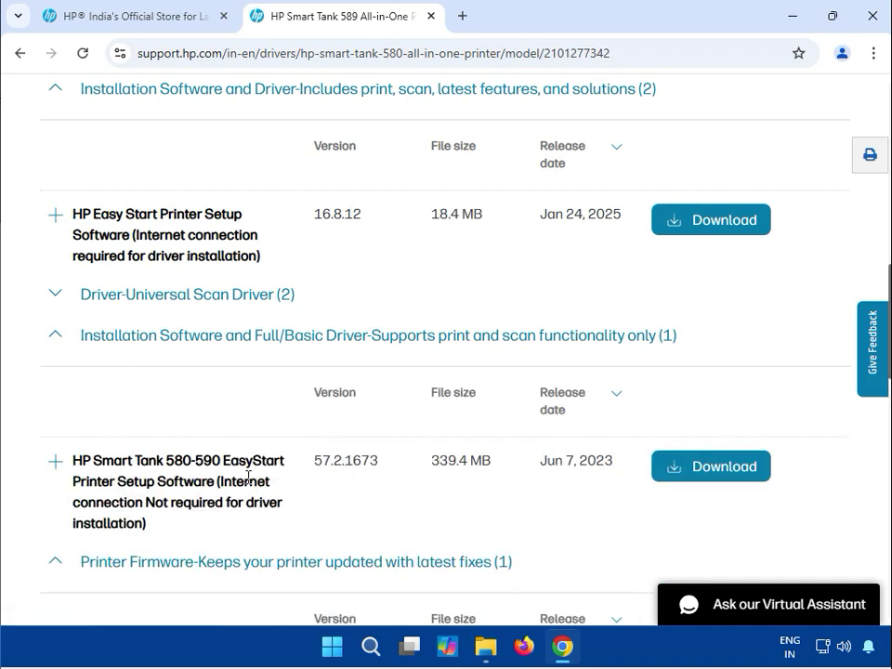
scroll(576, 353, up, 2)
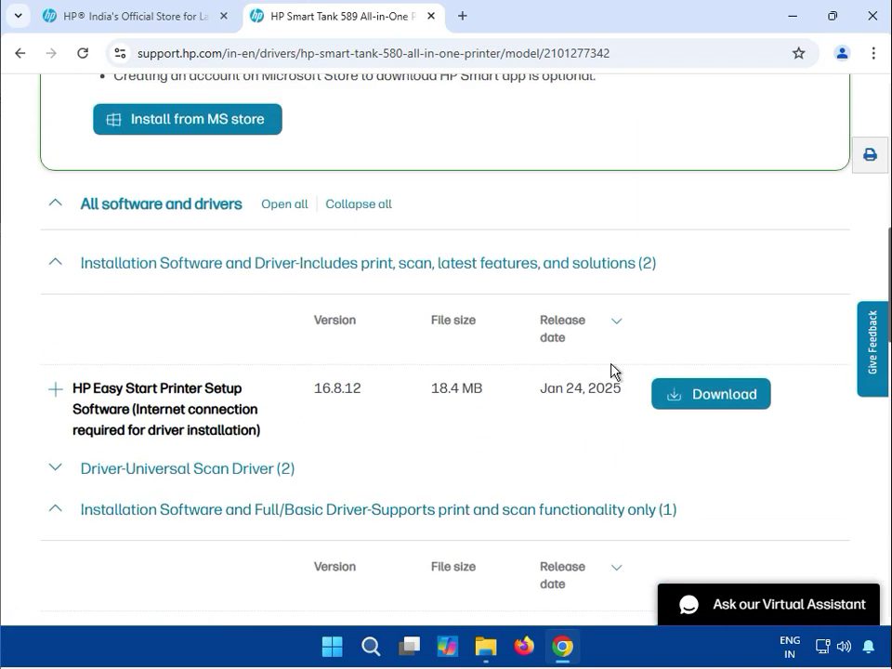
Download the 18.4 MB HP Easy Start installer, launch it, and minimize Chrome
click(699, 396)
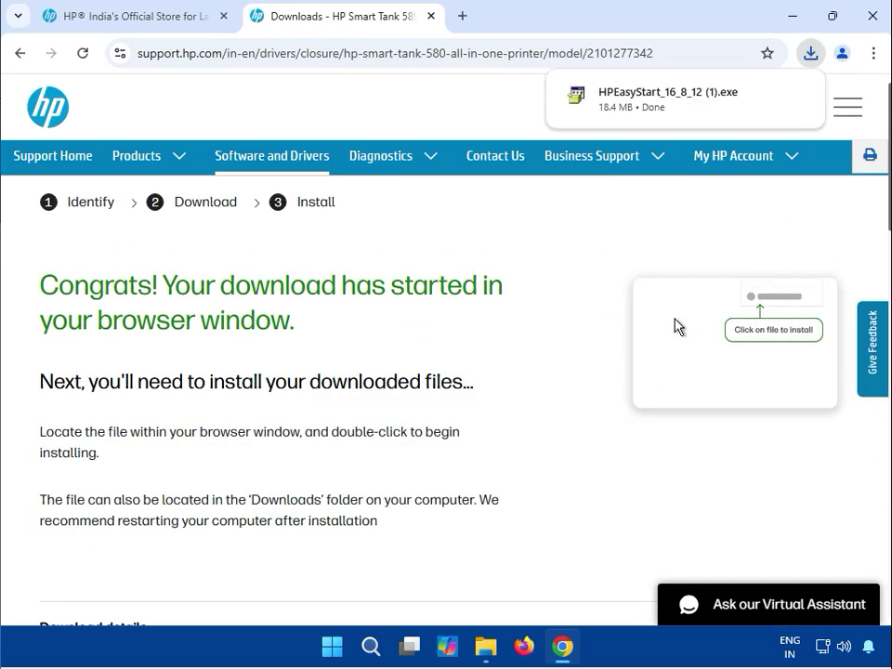
click(643, 99)
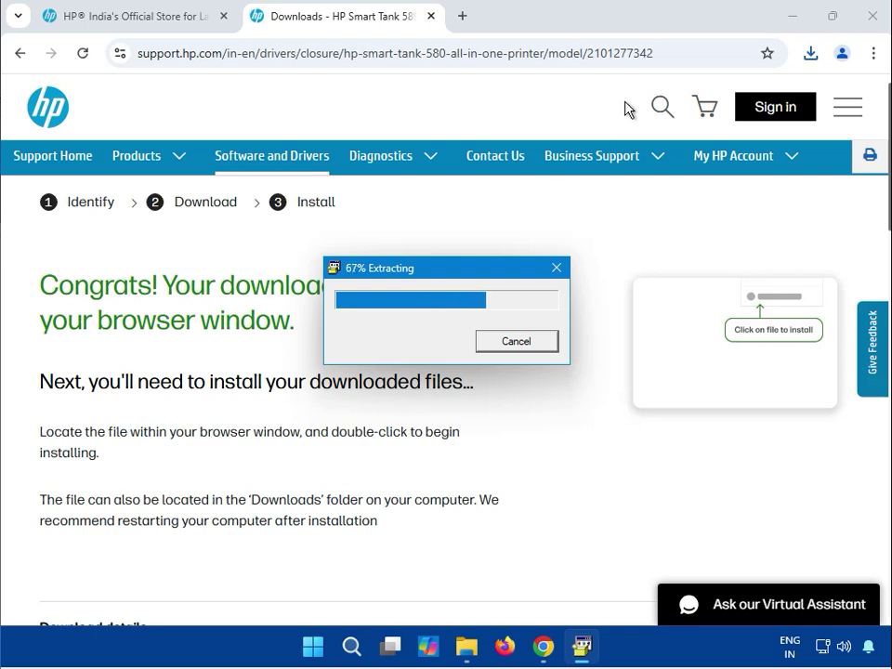
click(791, 17)
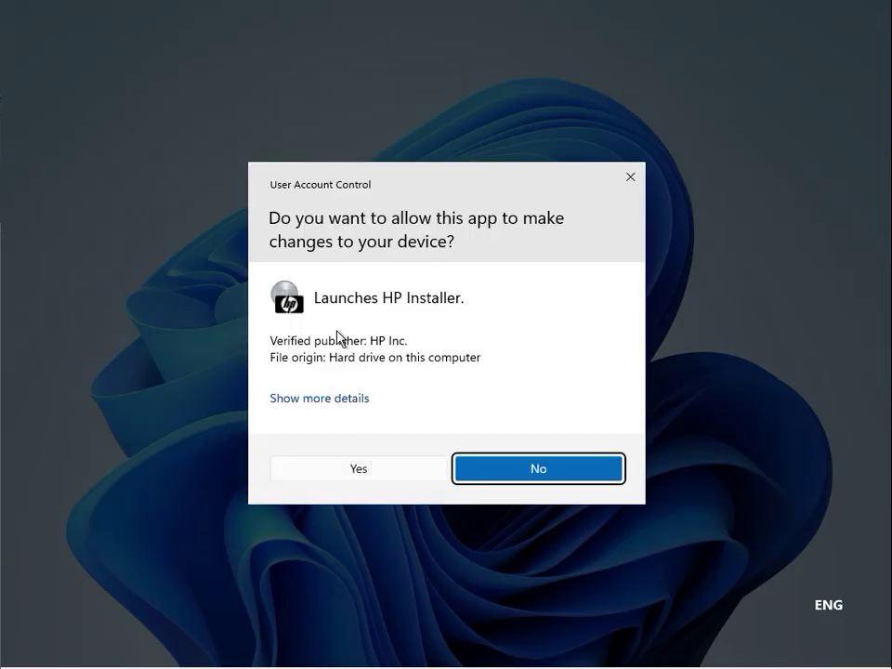
Allow HP Installer to make changes and decline optional data sharing
click(366, 472)
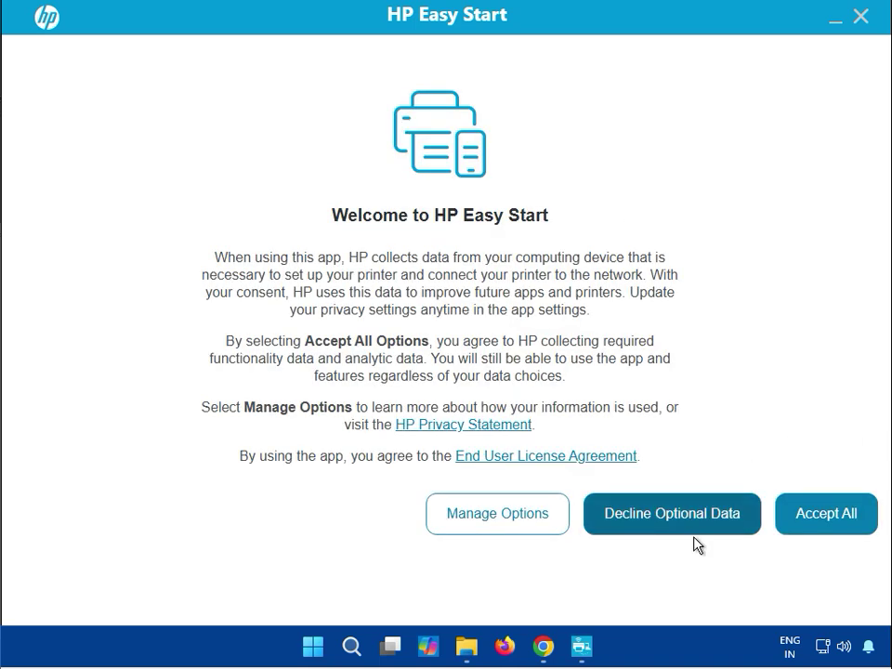
click(817, 523)
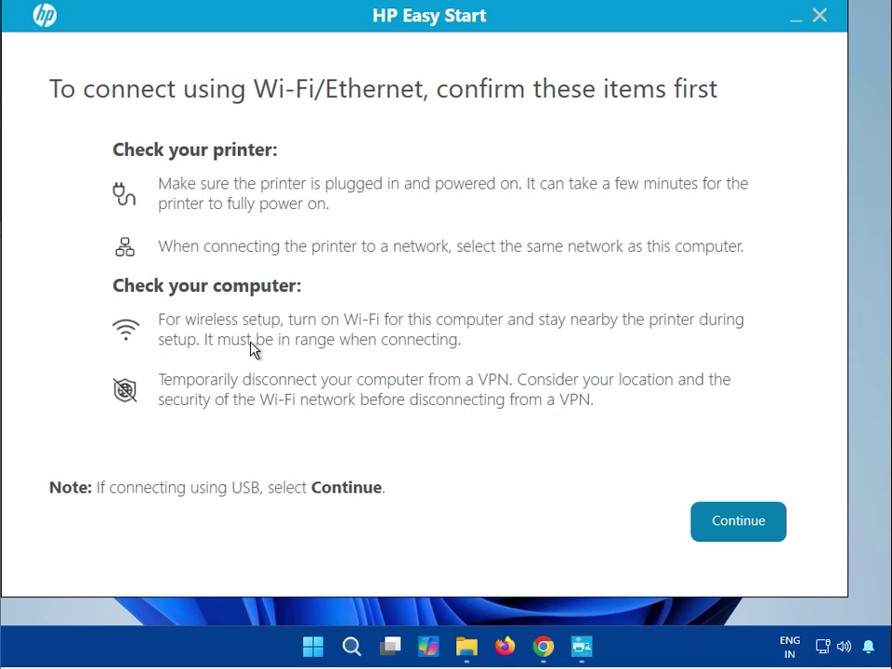
Confirm the network checklist and search for an existing connected printer
click(764, 524)
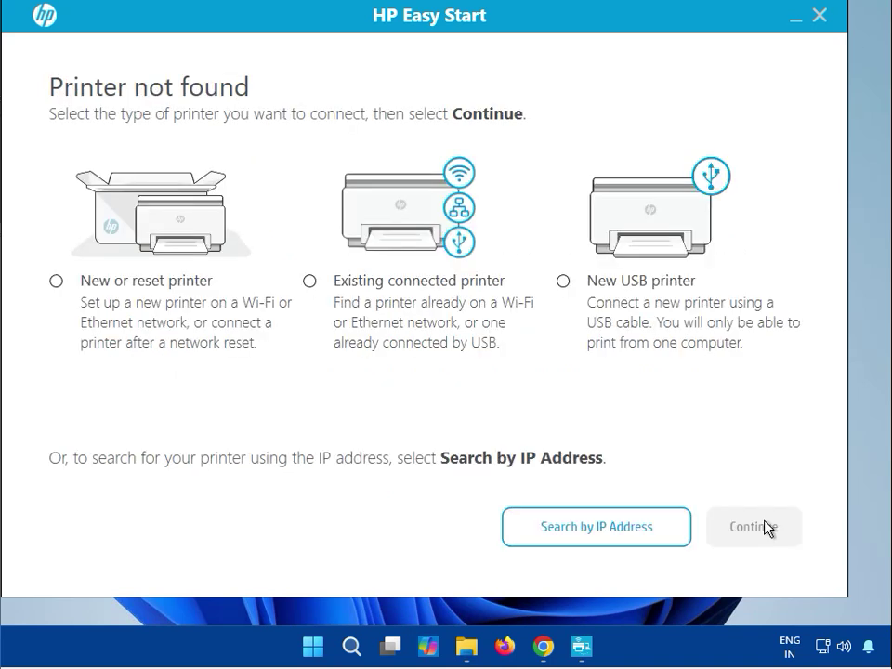
click(58, 282)
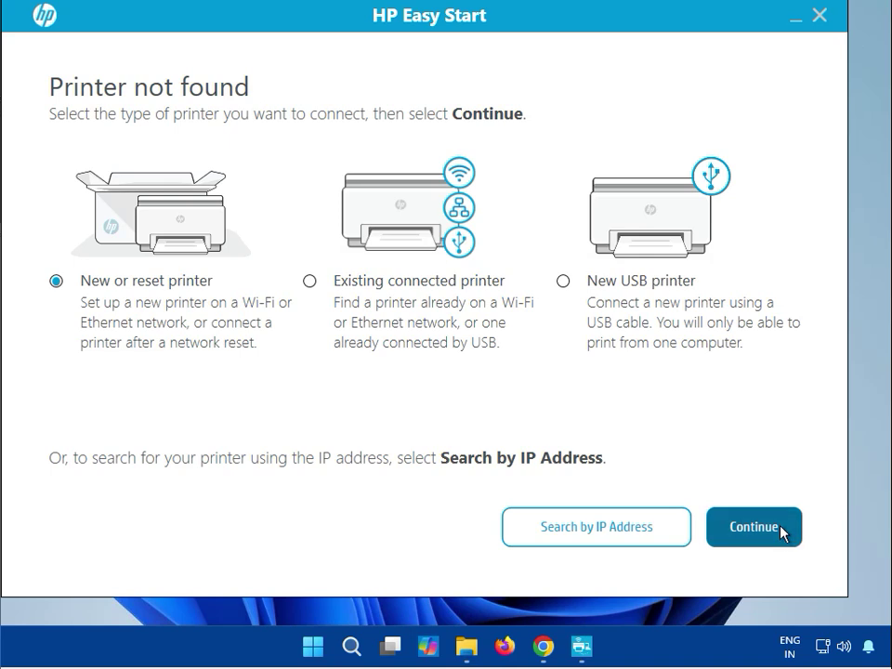
click(350, 283)
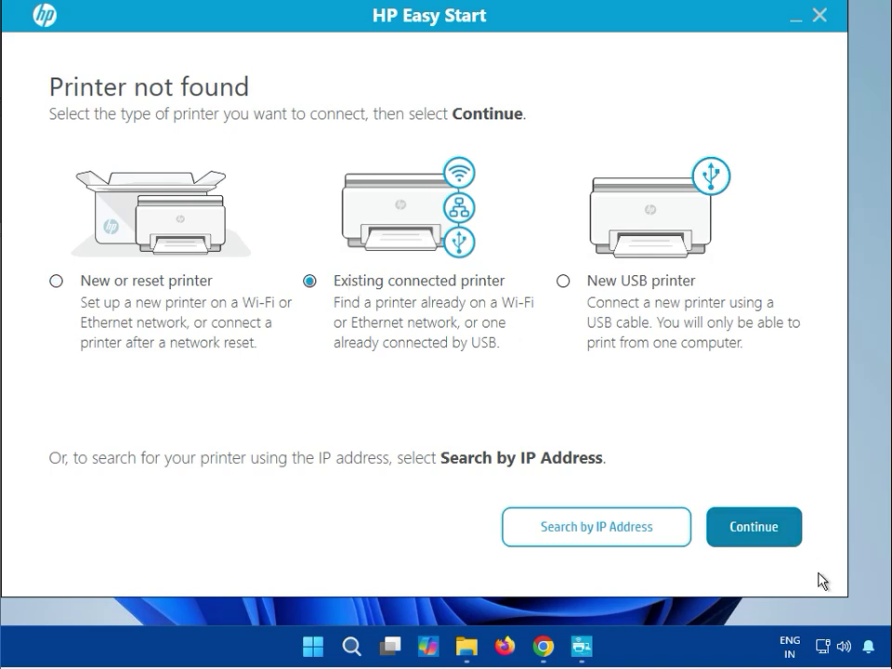
click(609, 288)
click(422, 290)
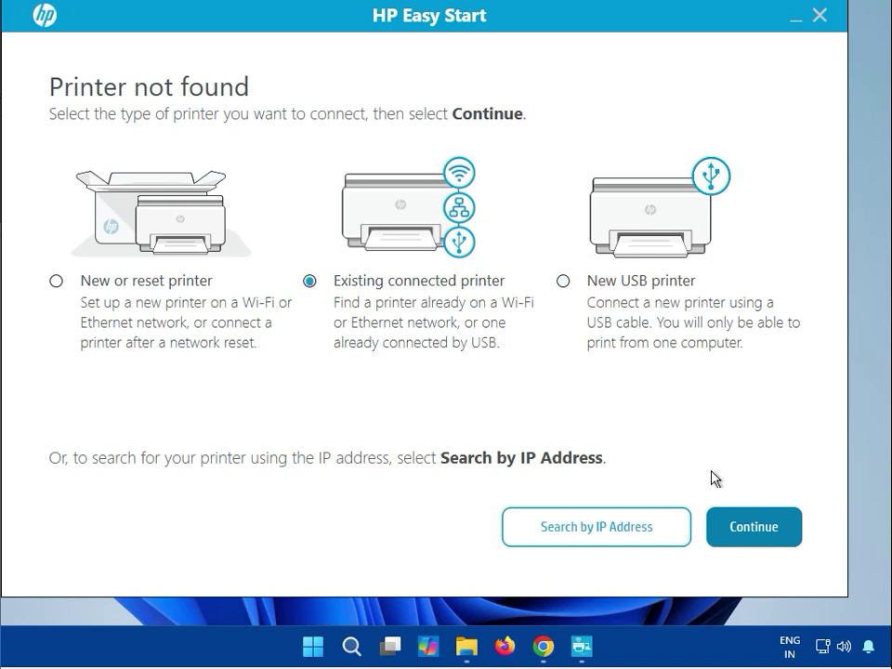
click(753, 527)
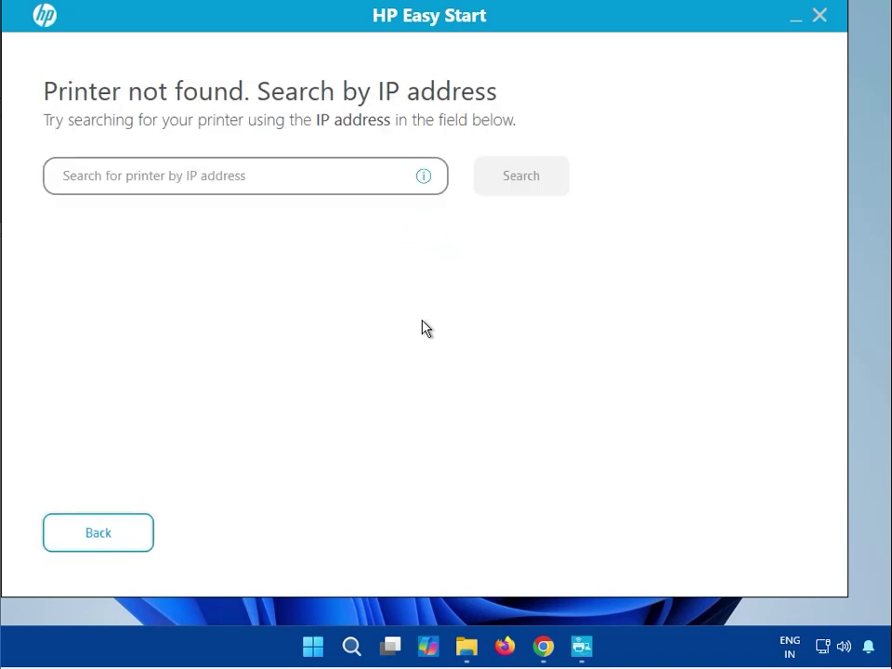
Search for a printer at IP address 192.168.10.1
click(149, 176)
text(192)
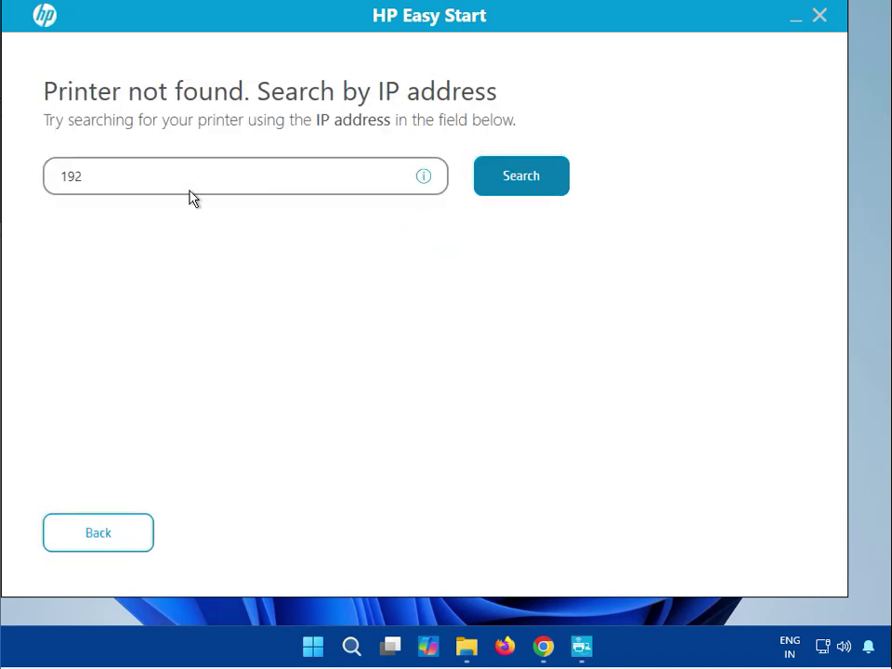
text(.168.1)
text(0.1)
click(500, 192)
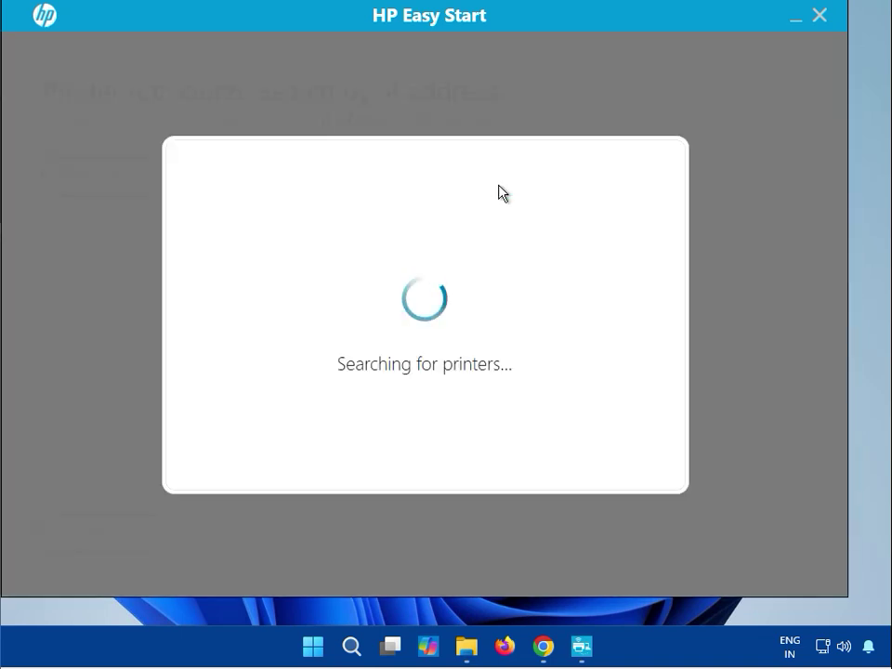